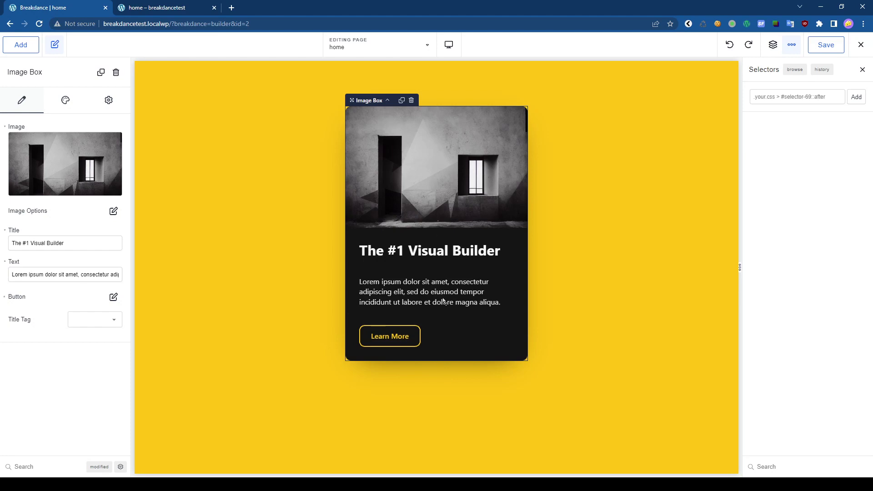
click(66, 100)
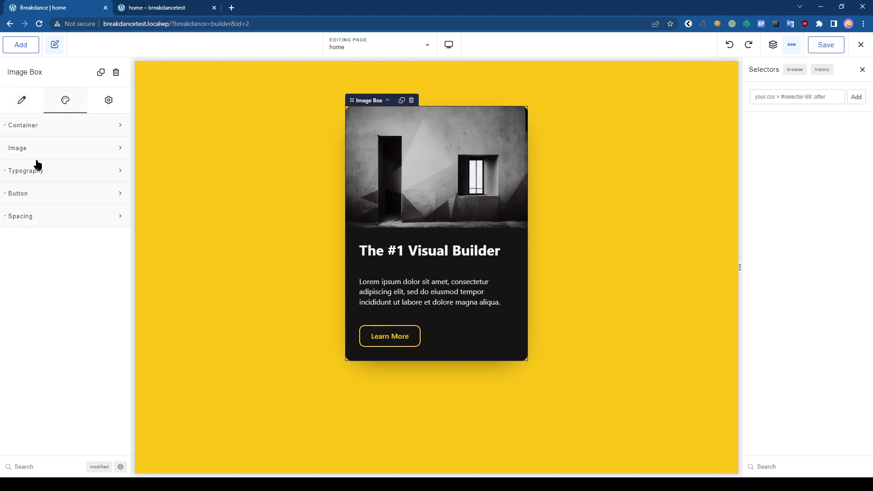
click(63, 199)
click(55, 175)
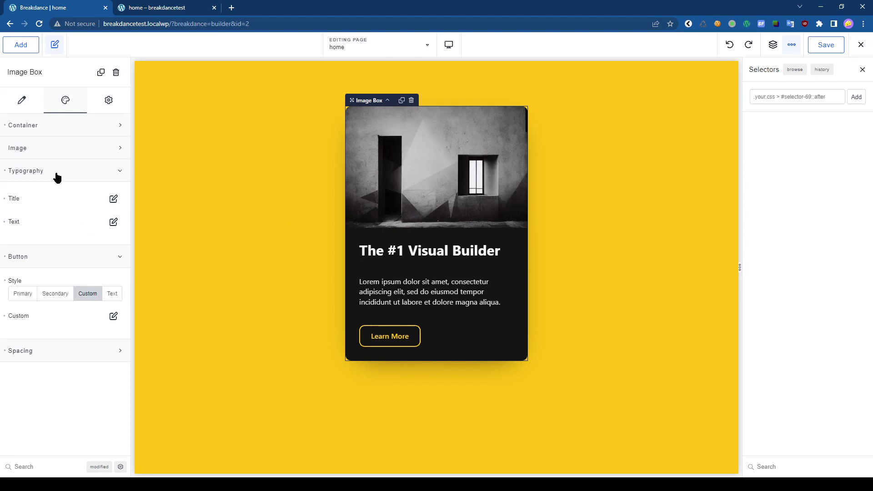
click(114, 222)
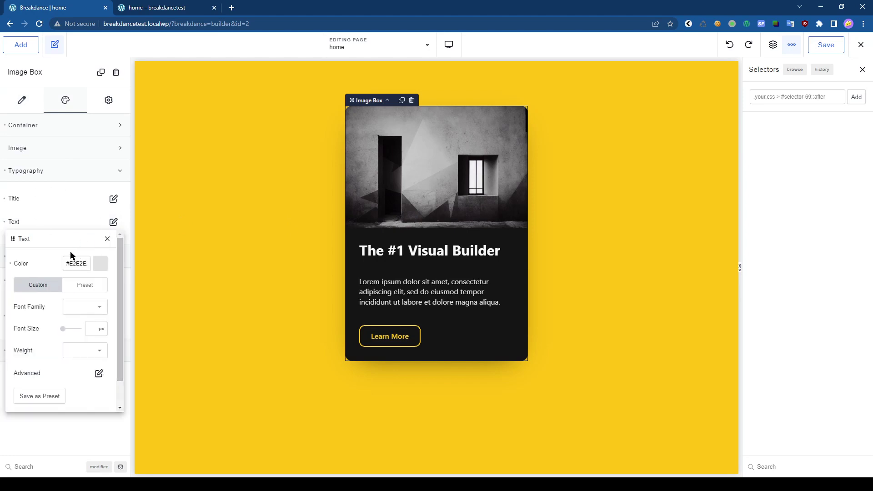
drag(37, 240, 191, 168)
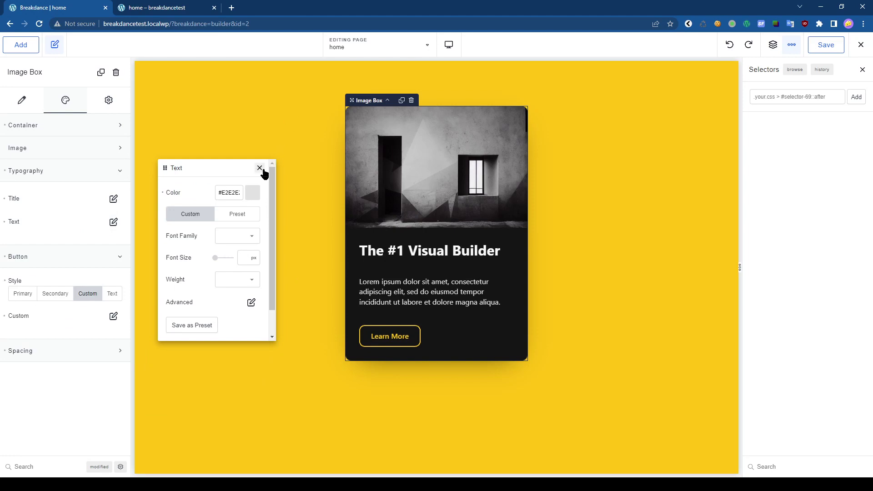
click(260, 168)
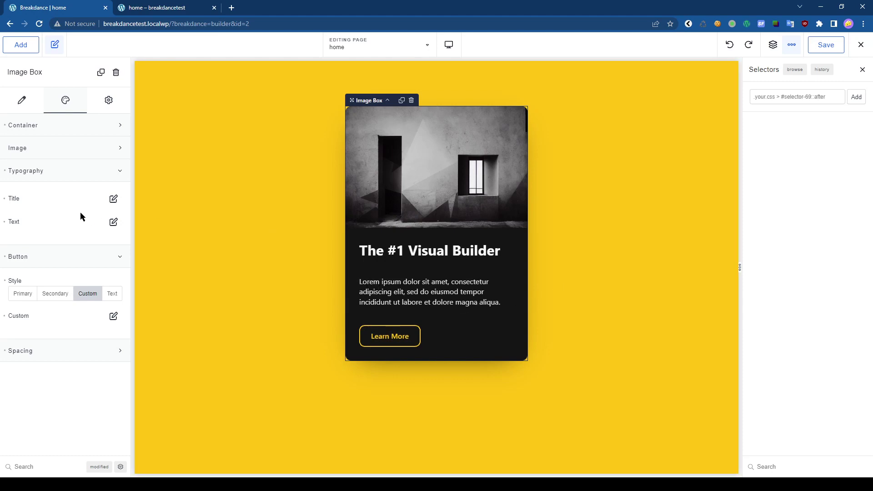
click(74, 173)
click(60, 194)
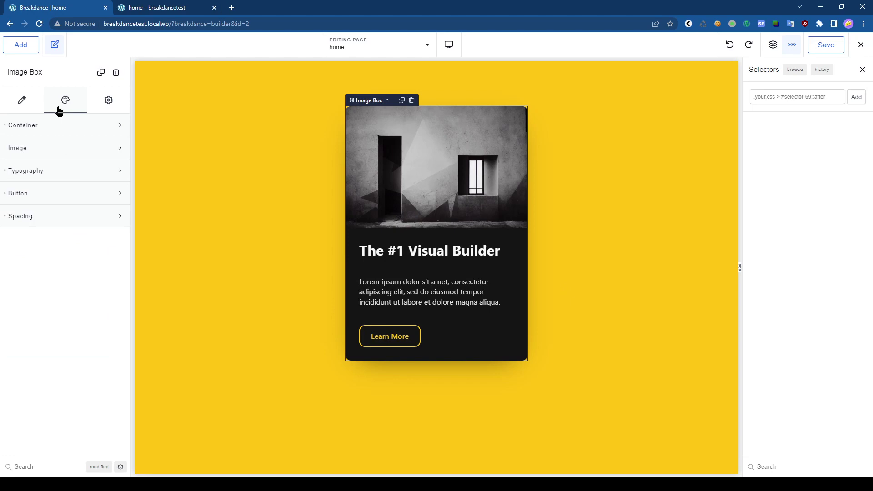
click(22, 108)
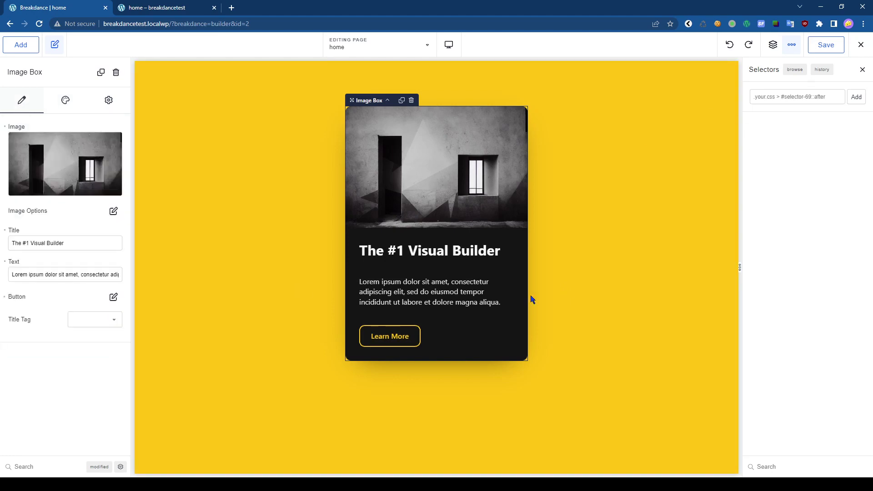
Set the Image Box paragraph text colour to red and save the page.
click(52, 109)
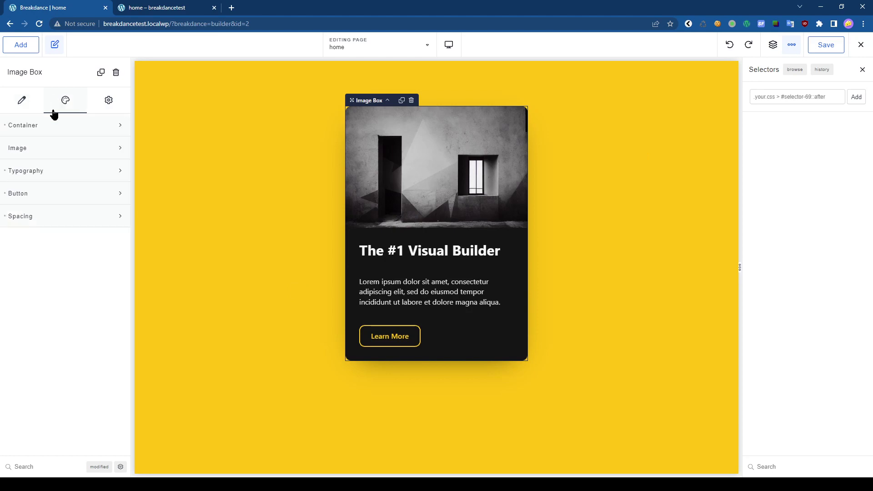
click(41, 177)
click(114, 222)
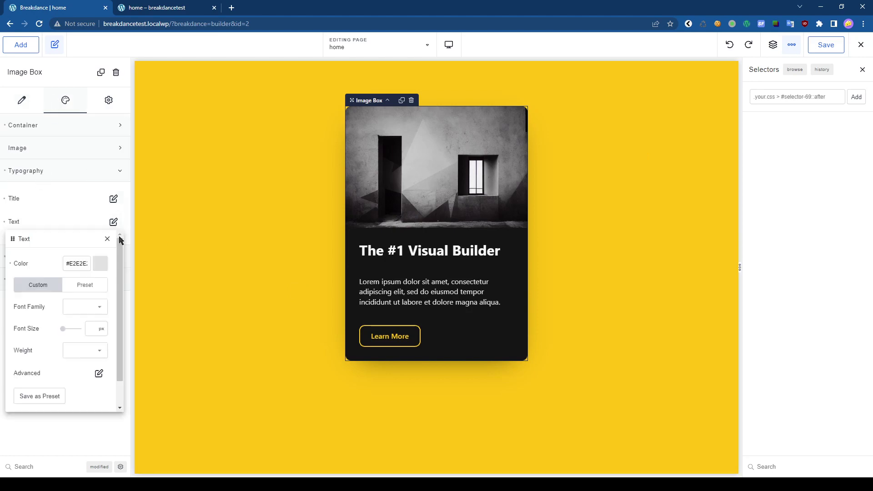
click(83, 259)
text(red)
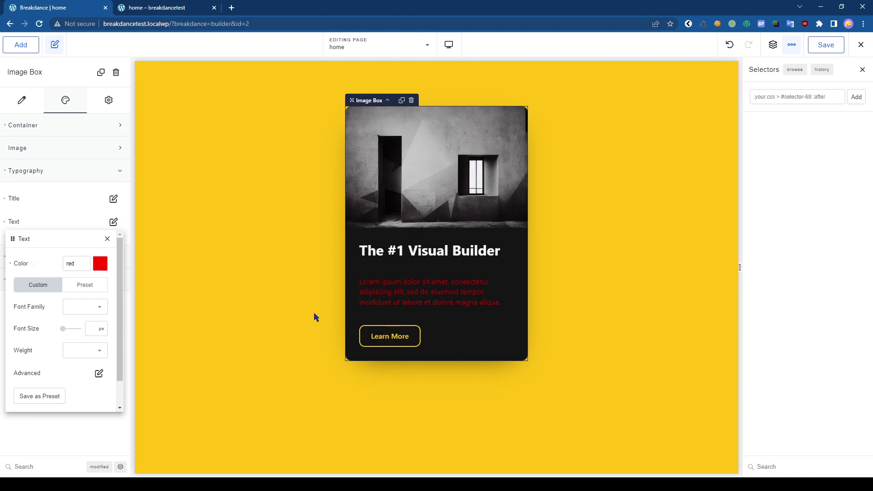
click(838, 42)
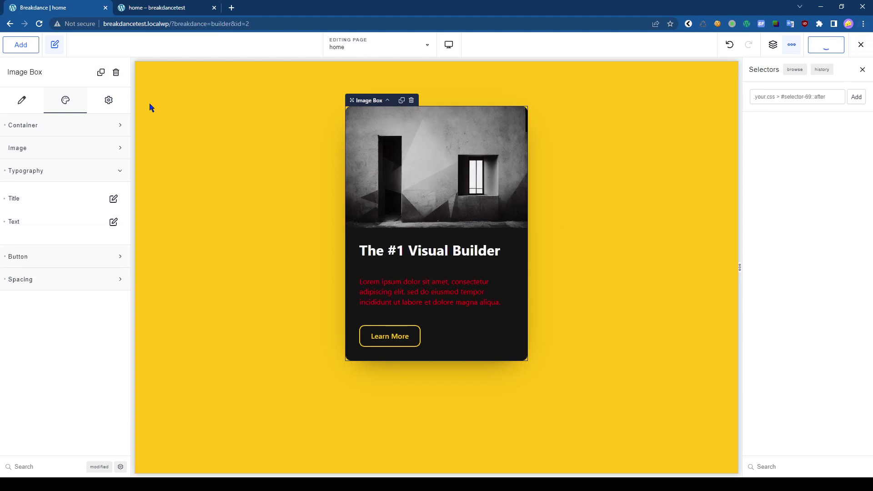
Reload the live page and inspect the Image Box paragraph's styles in DevTools.
click(154, 13)
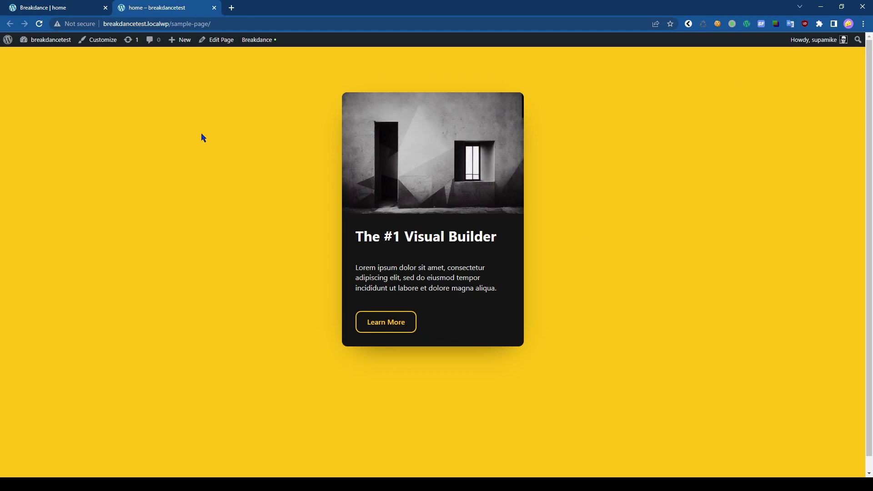
key(F5)
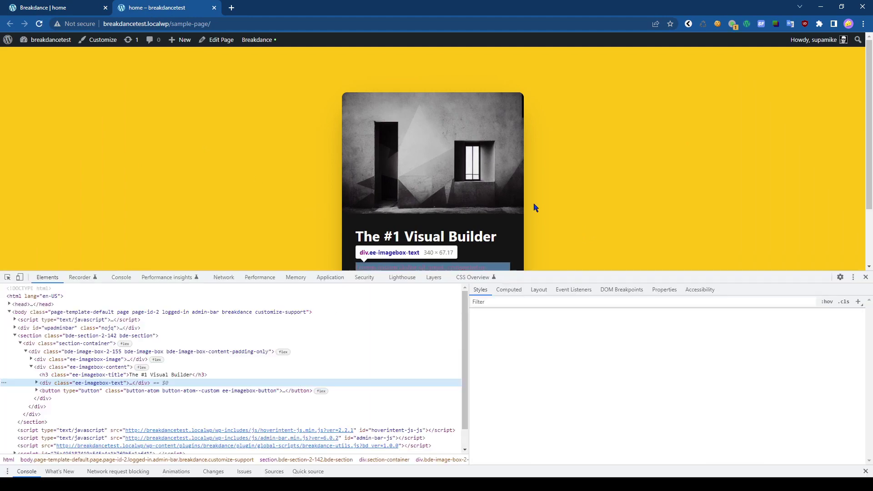
key(F12)
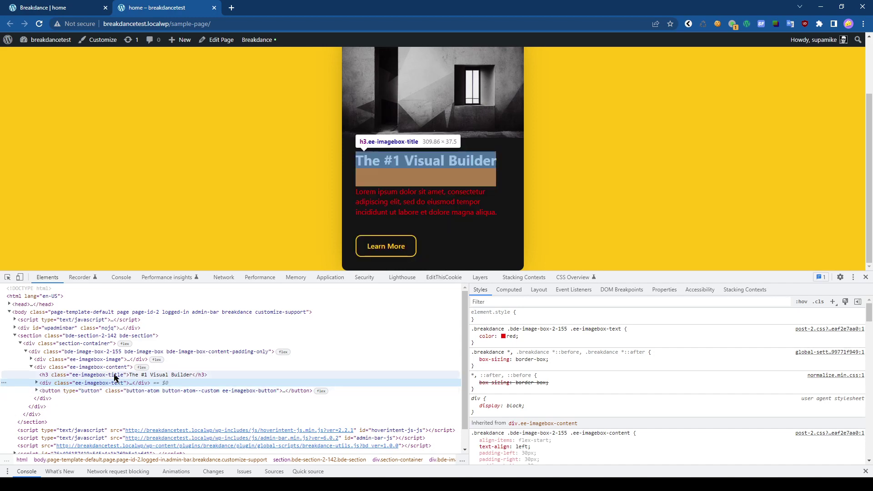
click(114, 375)
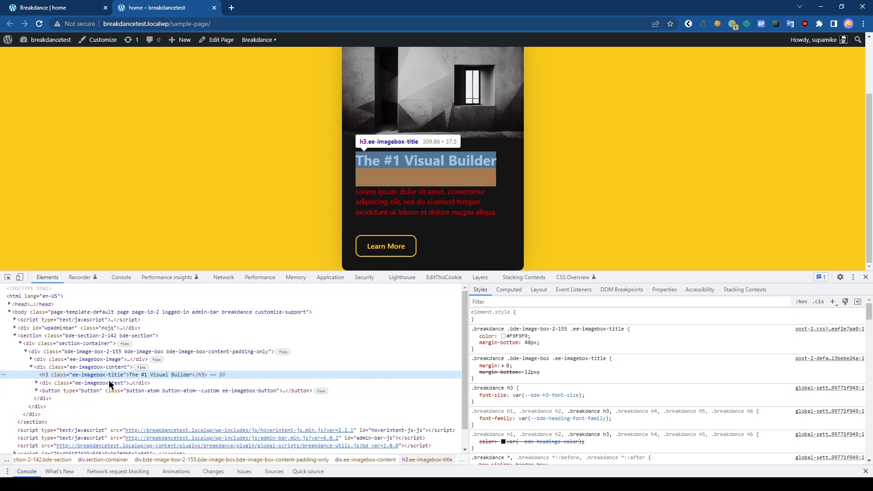
click(109, 383)
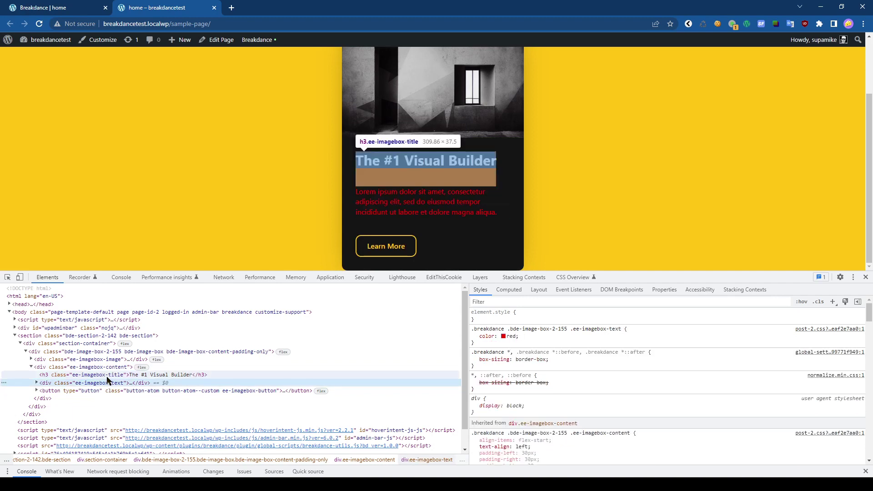
Preview the paragraph colour as #9d3737 and copy the text rule's selector.
click(590, 331)
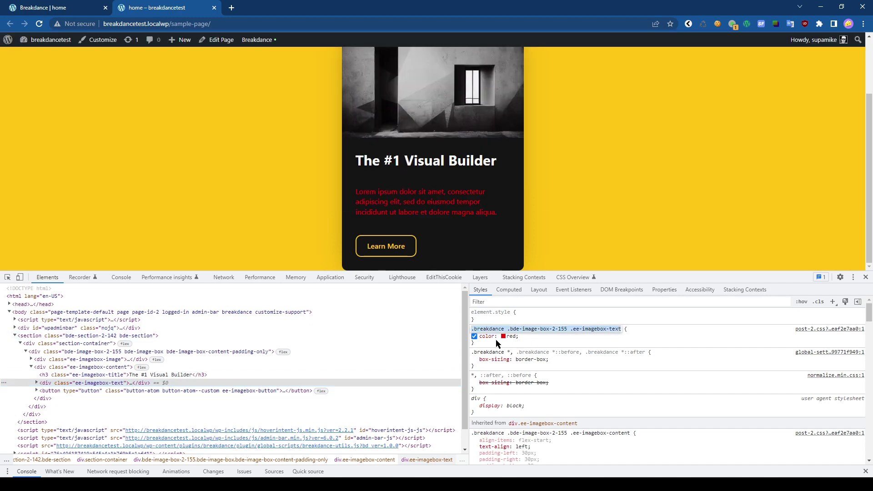
click(503, 336)
mouse_move(537, 345)
mouse_down()
mouse_move(552, 347)
mouse_move(528, 328)
mouse_move(594, 312)
mouse_move(526, 318)
mouse_move(587, 323)
mouse_move(522, 318)
mouse_move(582, 328)
mouse_move(573, 335)
mouse_up()
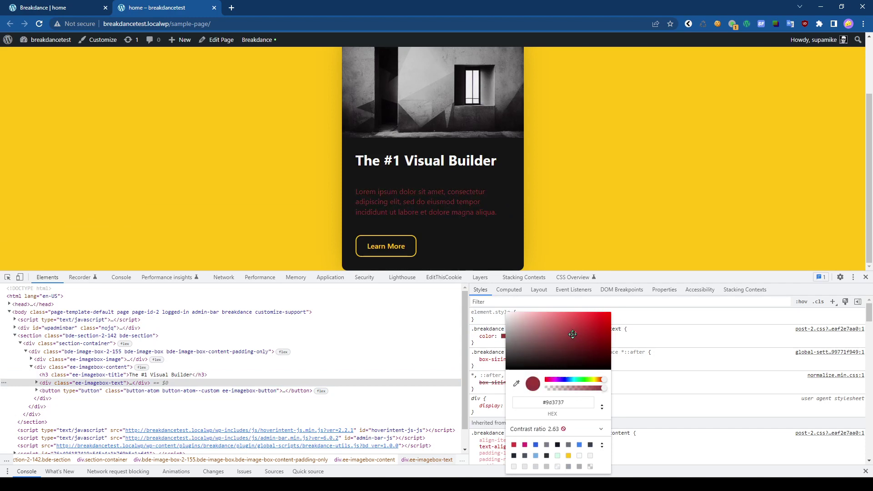
click(673, 333)
click(534, 328)
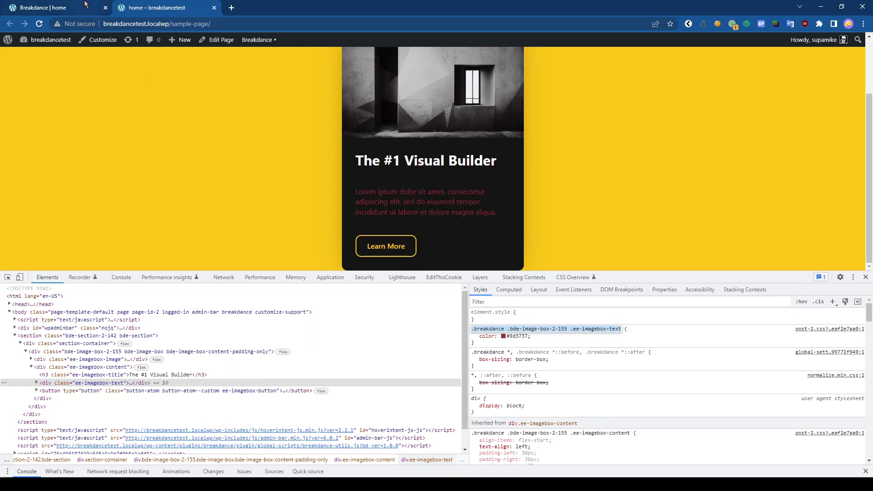
click(60, 9)
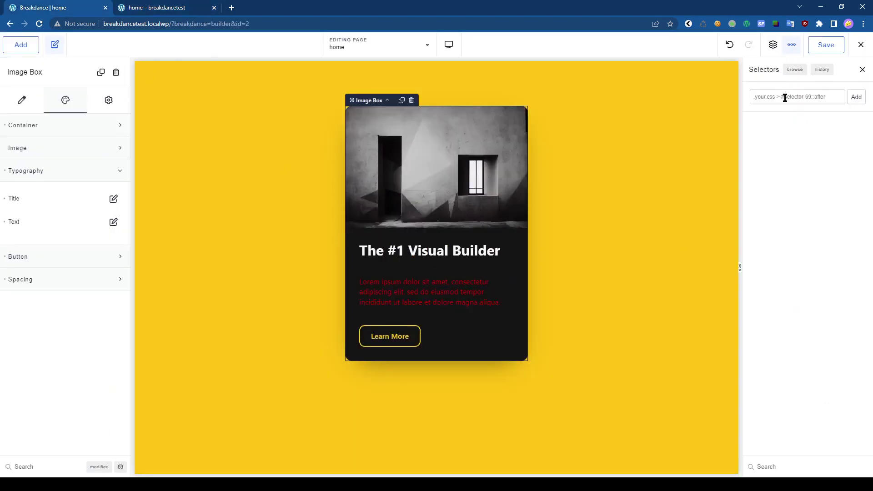
Add the copied text rule selector as a custom selector and open it for editing.
key(ctrl+v)
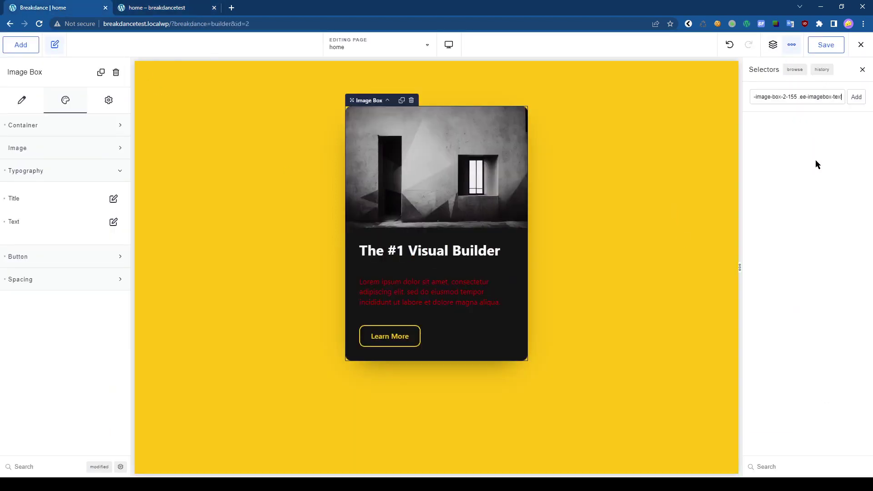
click(857, 97)
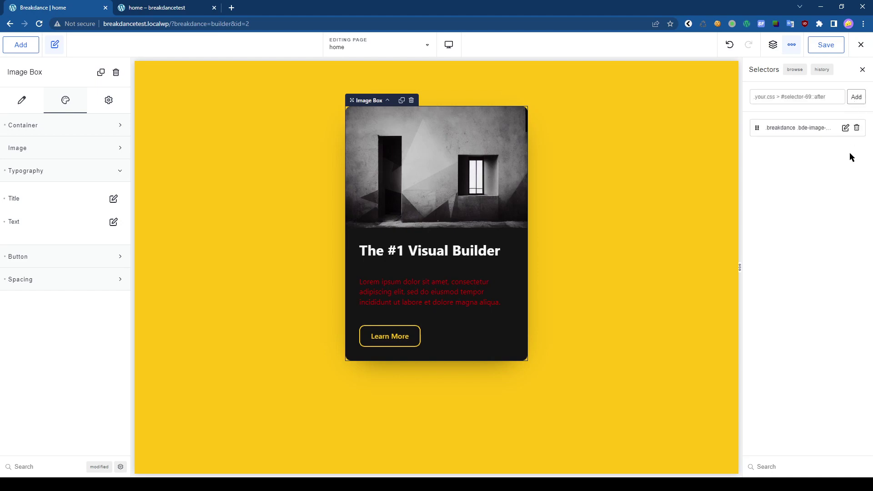
click(793, 129)
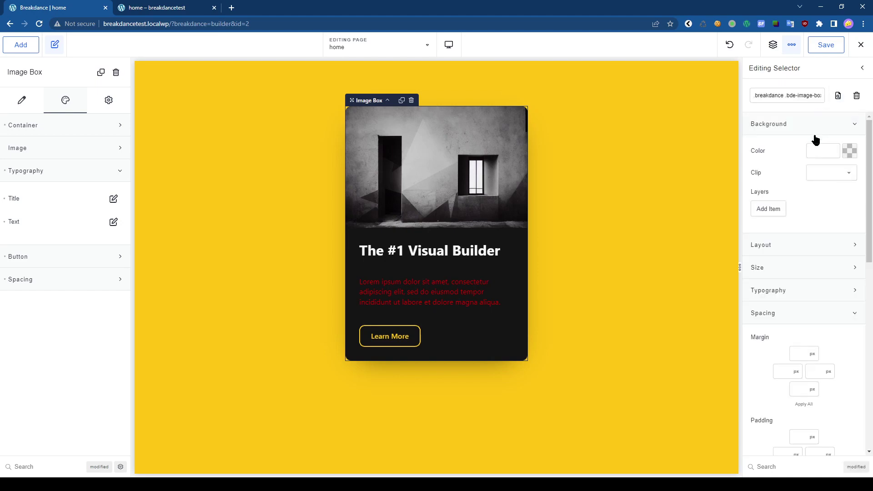
click(800, 129)
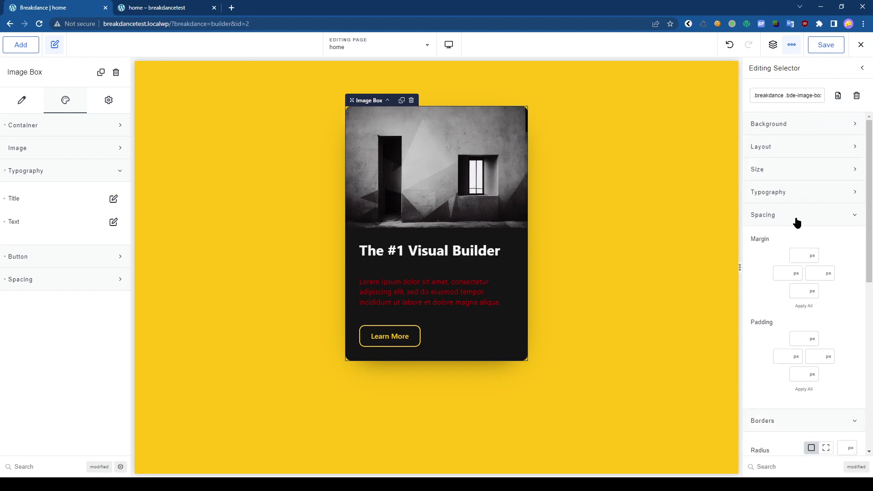
click(796, 219)
click(796, 240)
click(800, 266)
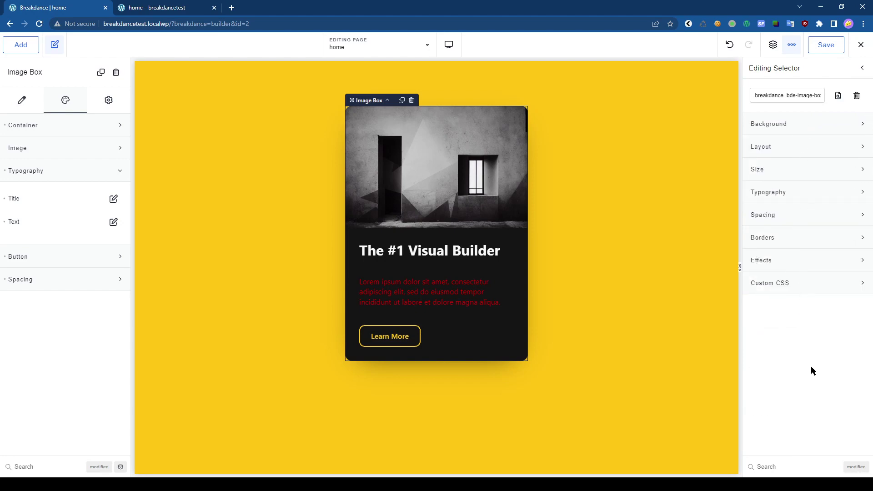
Give the selector's text block a black #000000 background.
click(789, 130)
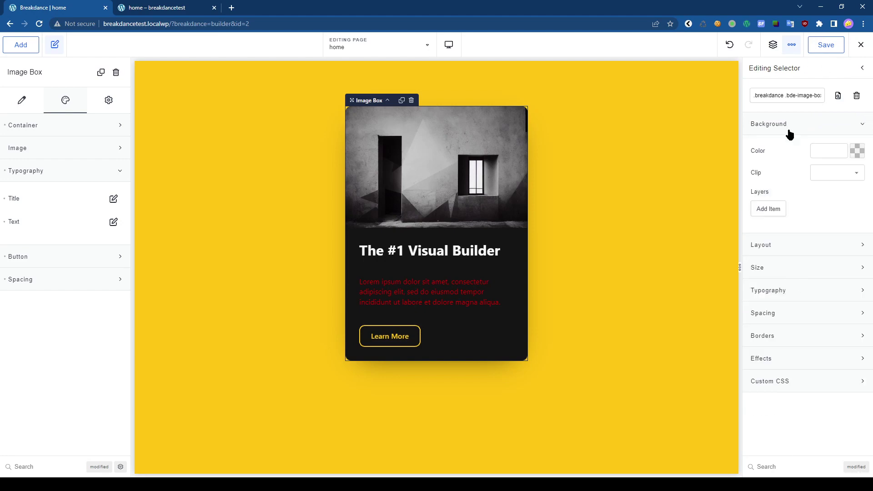
click(846, 156)
click(813, 193)
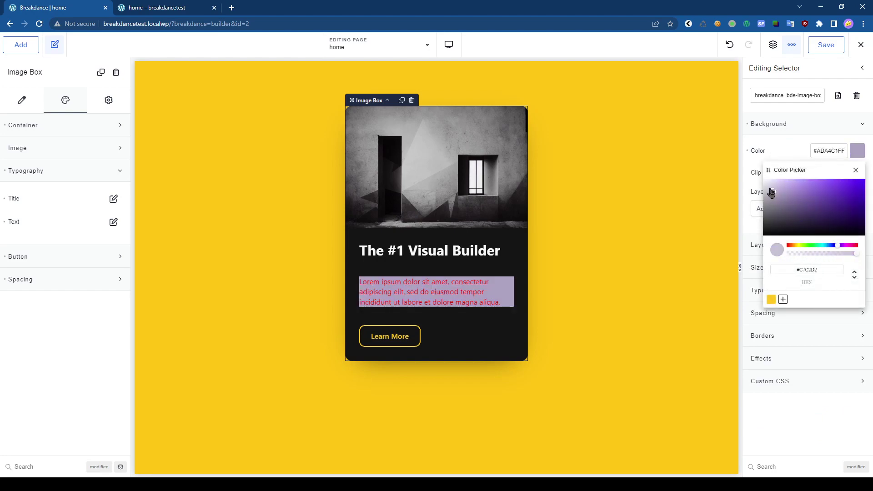
drag(813, 193, 755, 248)
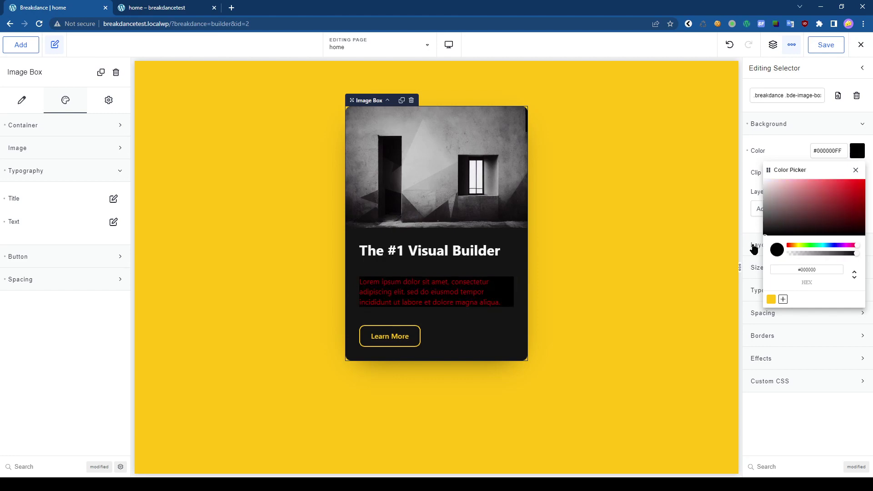
click(855, 170)
Set 20 px padding on all sides of the text block.
click(790, 314)
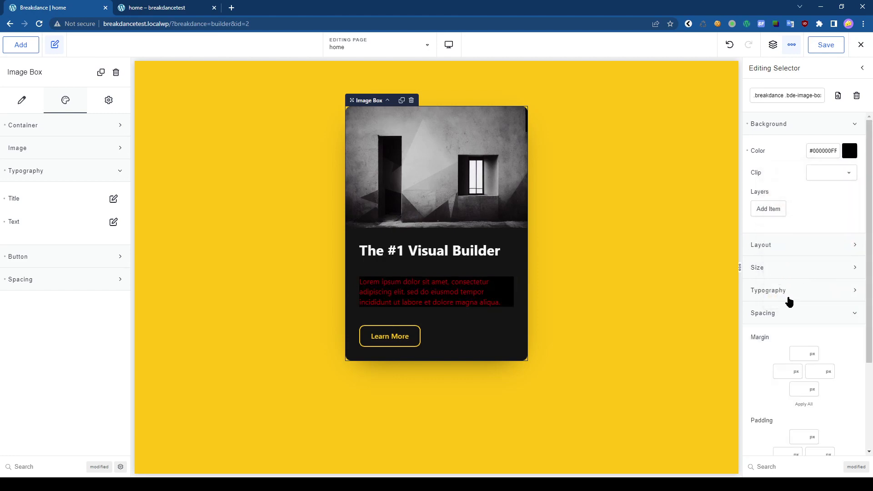
click(802, 436)
text(20)
scroll(814, 336, down, 3)
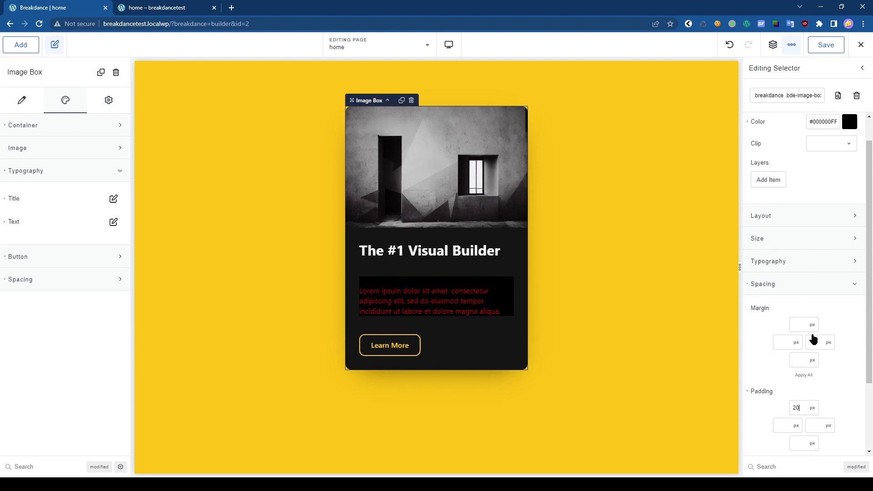
click(804, 367)
click(801, 402)
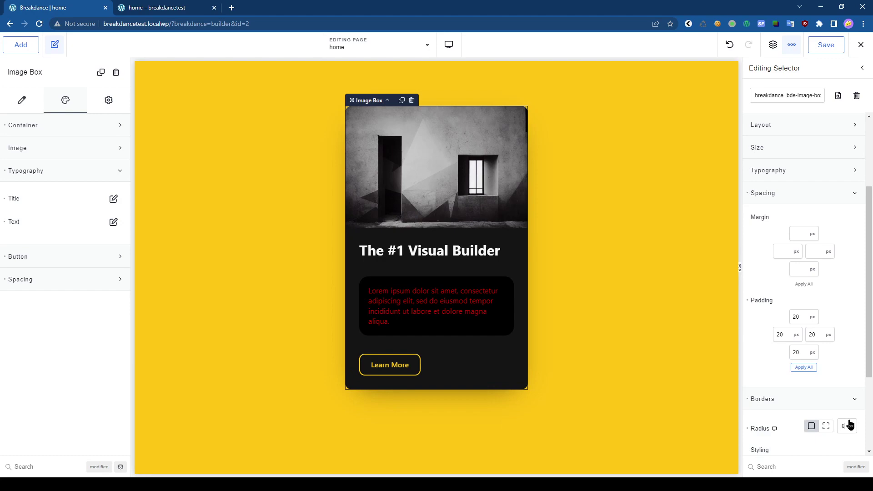
Change the Image Box paragraph text colour from red to near-white #F3EFEF.
click(113, 222)
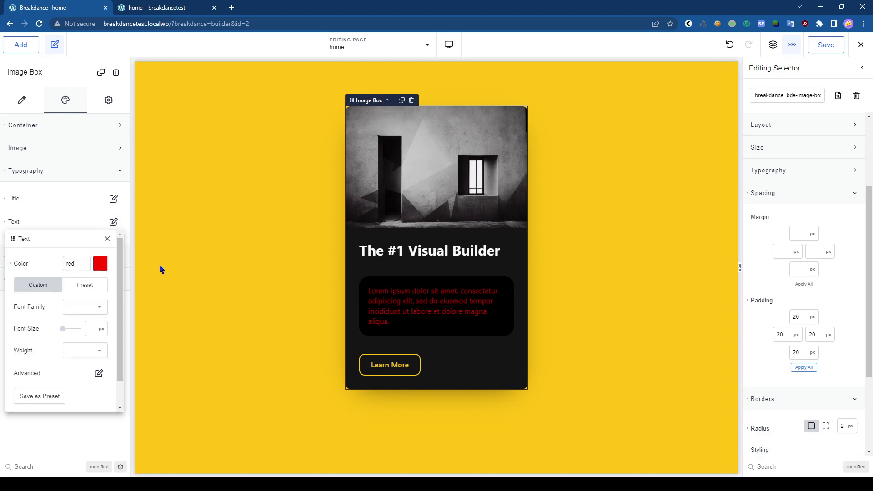
click(98, 267)
drag(59, 315, 9, 297)
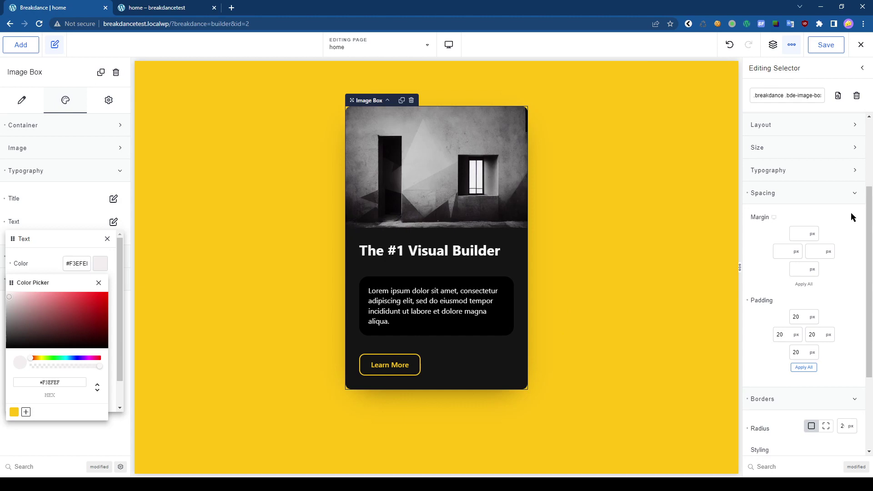
click(791, 194)
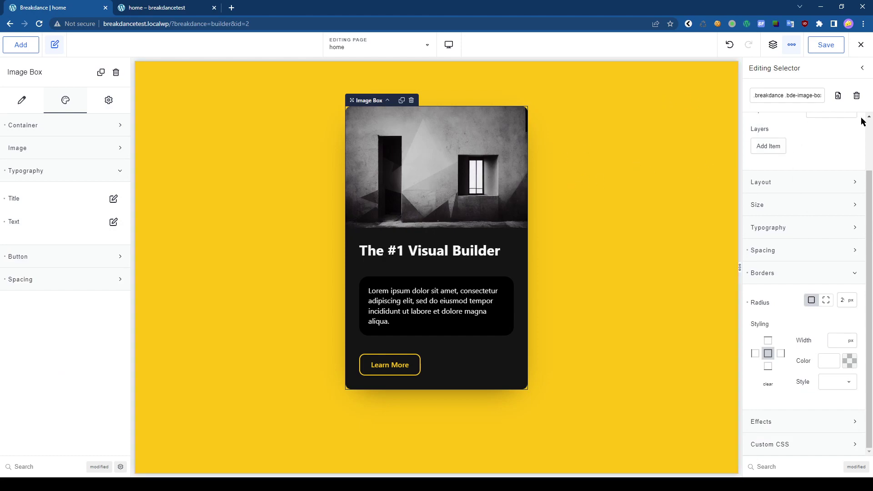
Duplicate the Image Box to place a second card beside the first.
click(402, 101)
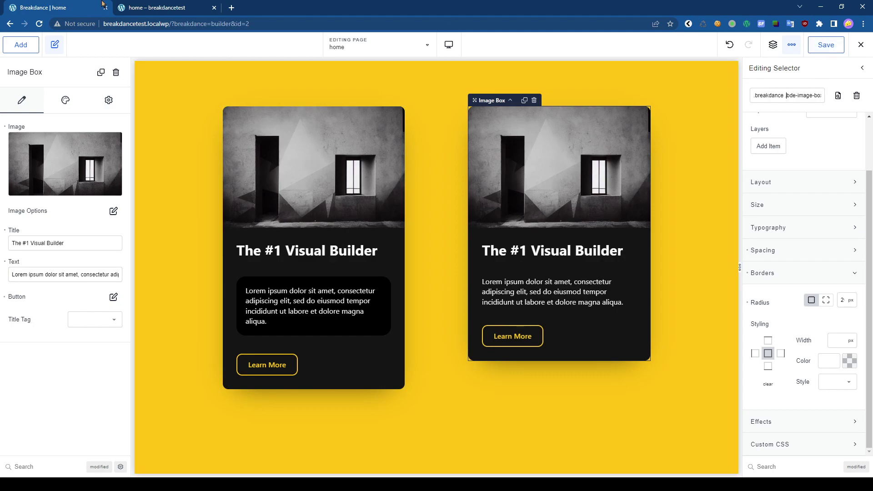
click(169, 9)
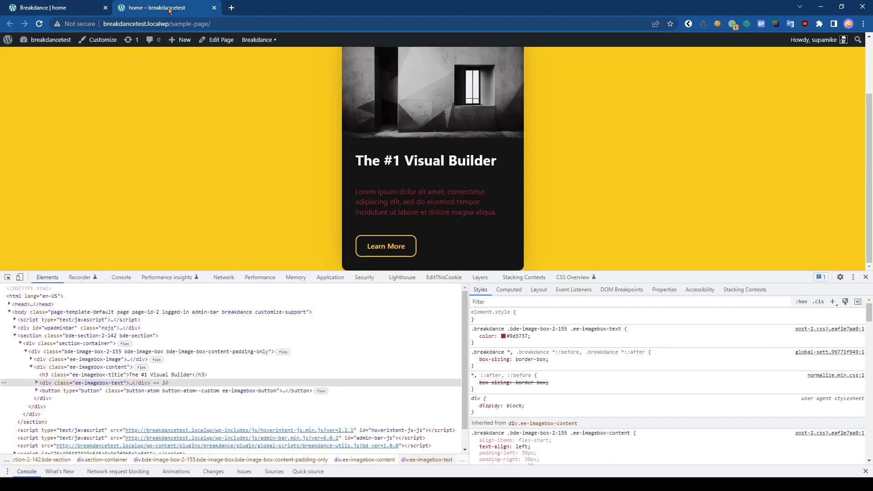
click(515, 329)
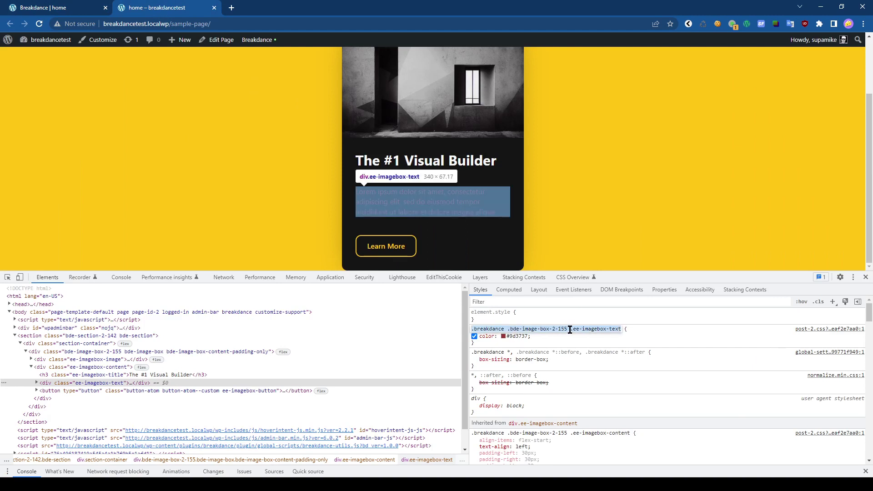
click(567, 328)
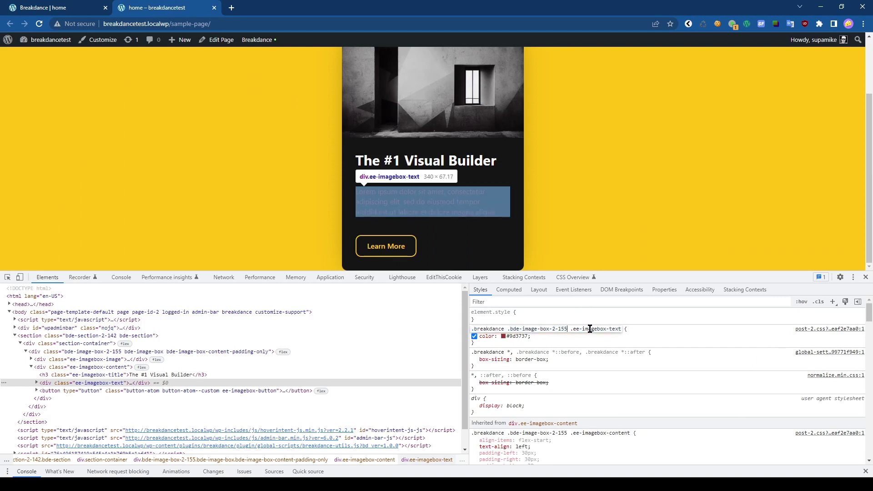
key(shift+Left)
key(shift+Left)
key(shift+Left)
key(shift+Left)
key(shift+Left)
key(shift+Left)
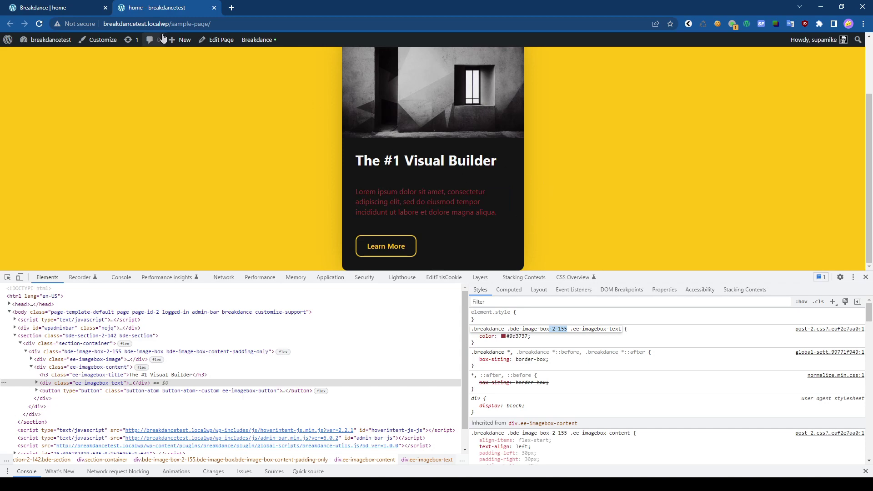
Trim the custom selector to .breakdance .ee-imagebox-text so it matches every Image Box.
click(53, 8)
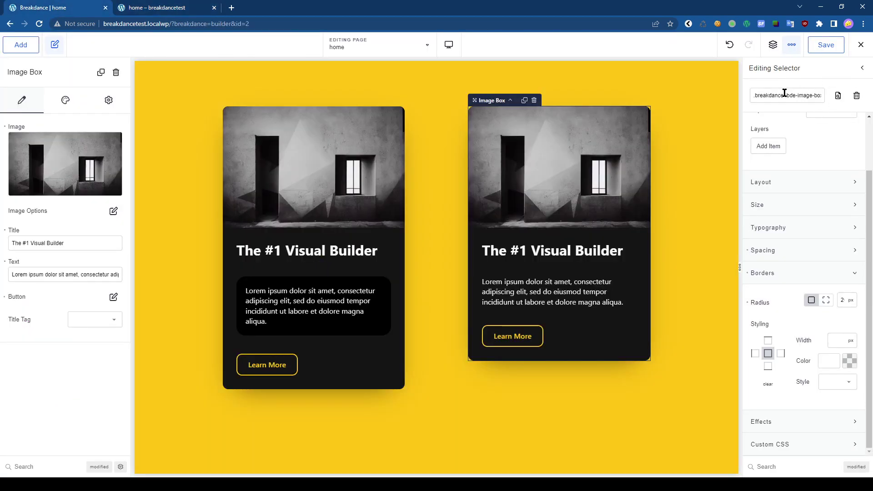
drag(786, 95, 823, 95)
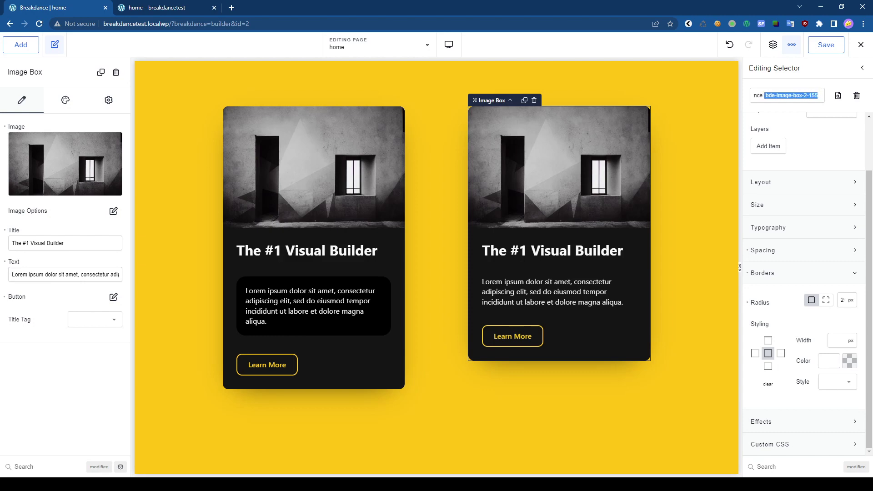
key(ctrl+v)
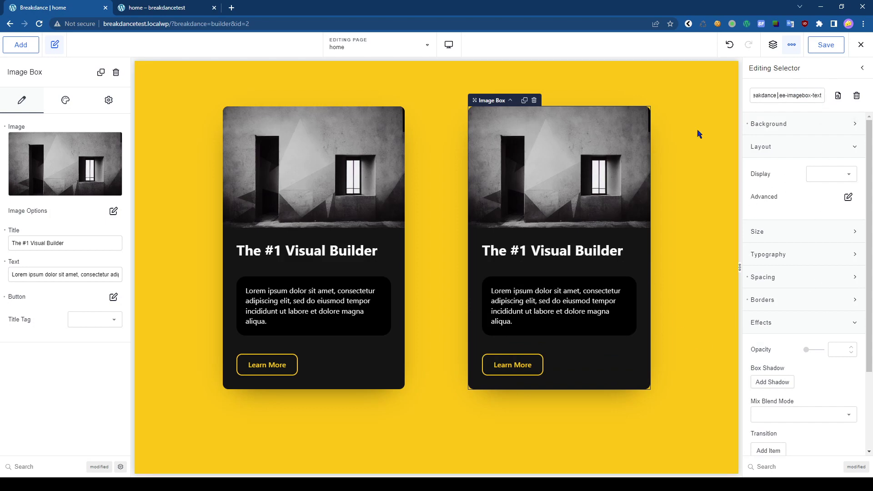
Add a third Image Box below the two cards and review the first and second cards.
click(524, 100)
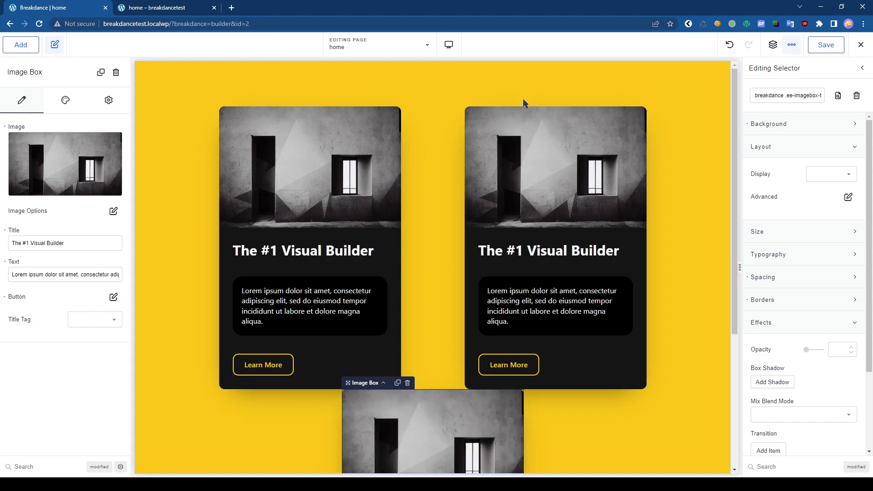
scroll(478, 346, down, 2)
scroll(478, 345, down, 3)
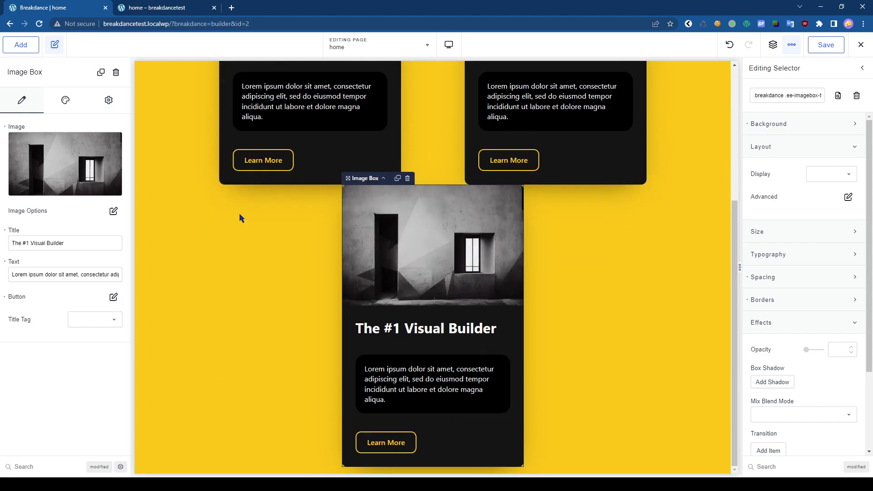
click(65, 101)
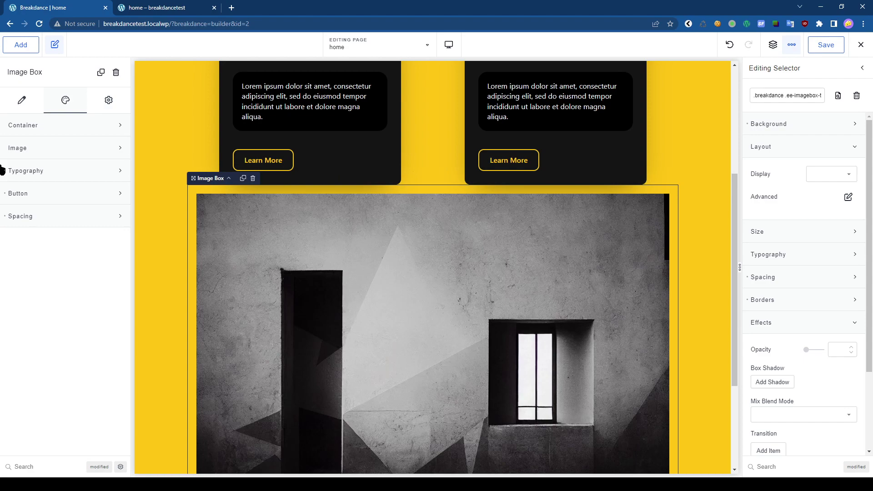
scroll(454, 262, down, 3)
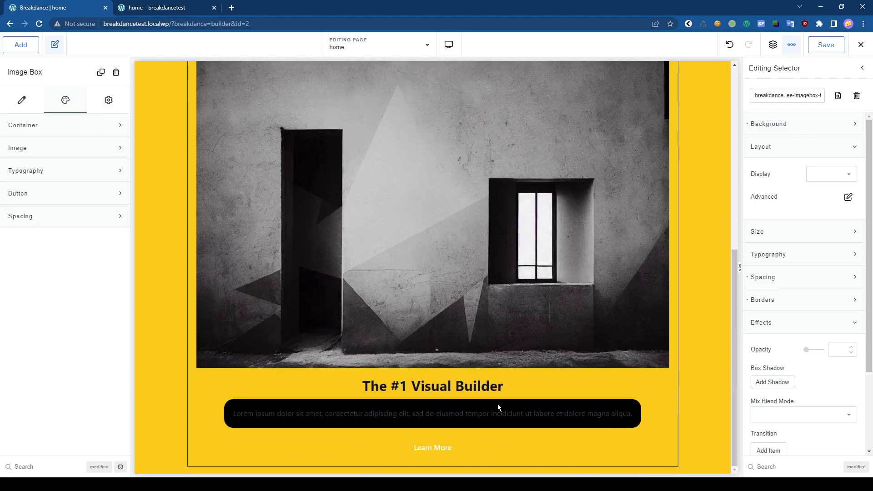
scroll(520, 413, up, 7)
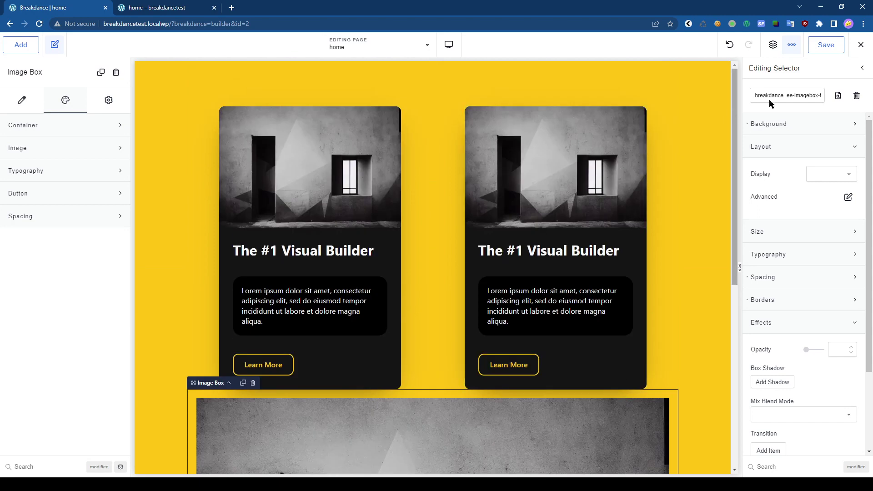
click(302, 304)
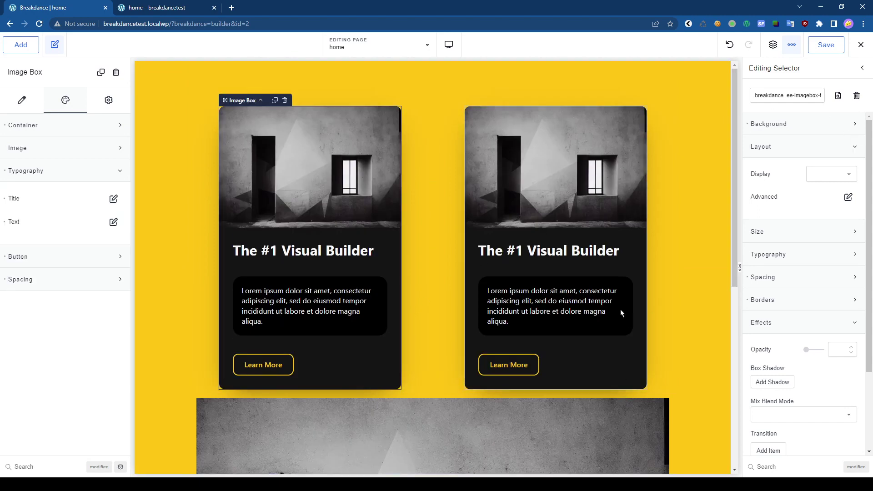
click(559, 182)
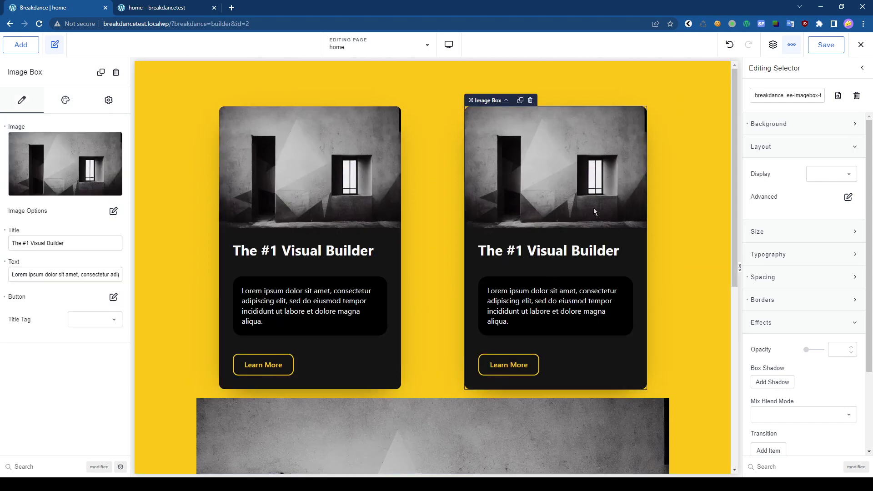
Set the second card's title colour to pinkish-red #C36767.
click(66, 101)
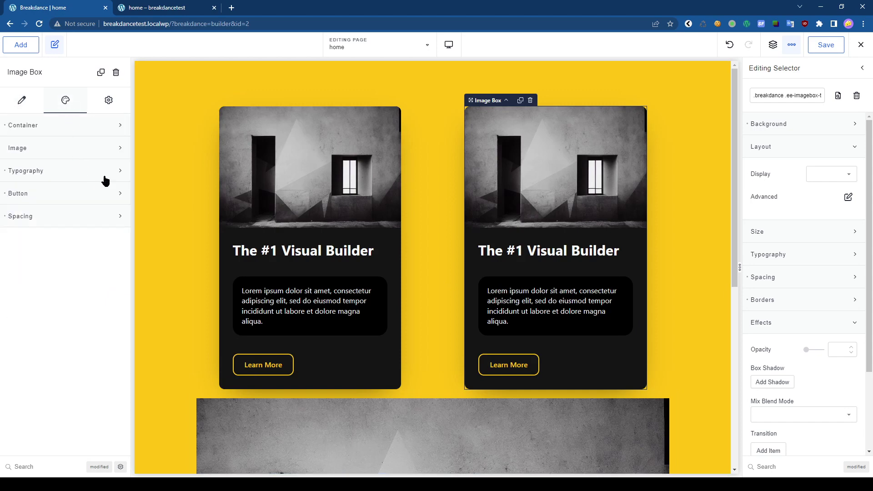
click(73, 141)
click(63, 265)
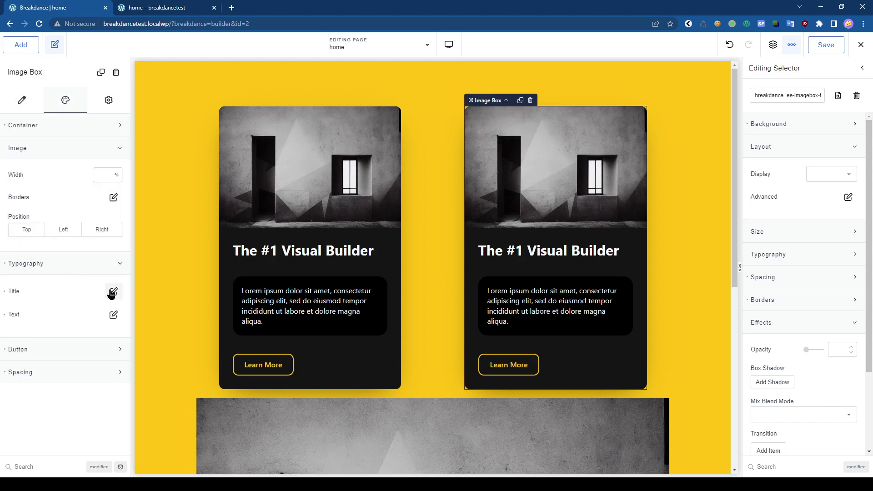
click(114, 289)
click(100, 324)
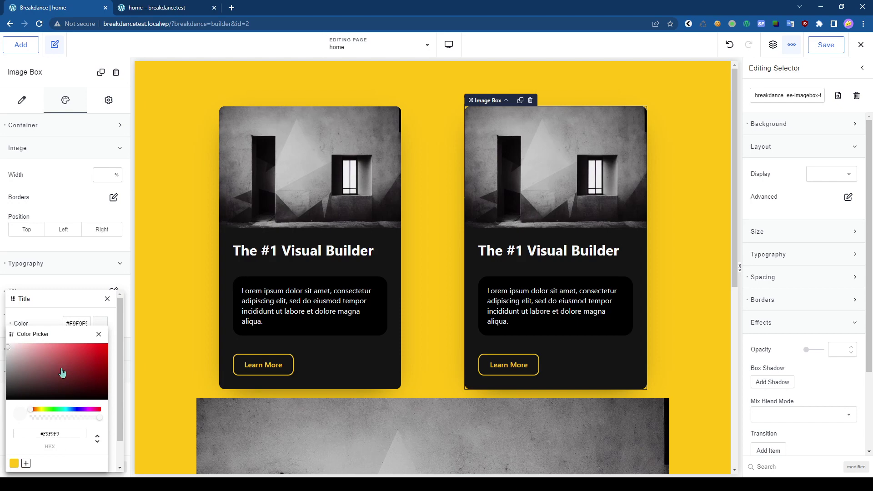
click(56, 359)
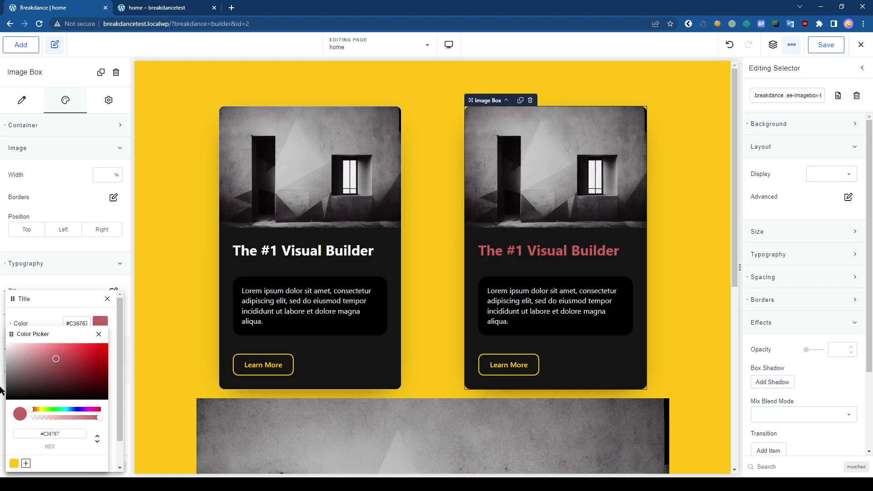
click(107, 299)
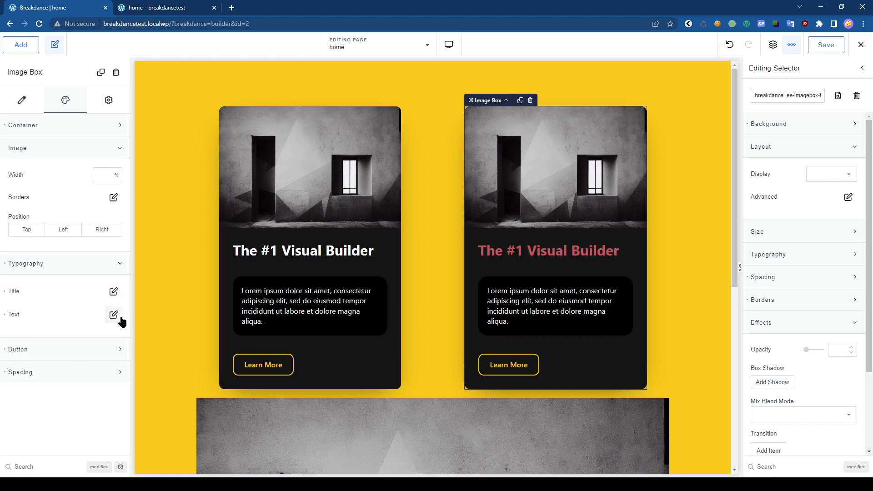
Set the second card's body text colour to bright red #EC2525.
click(113, 314)
click(100, 323)
drag(81, 369, 94, 350)
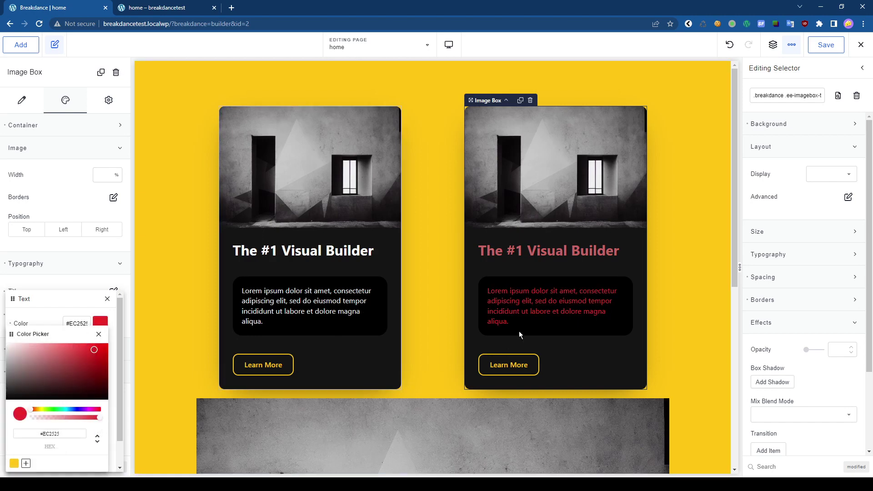
scroll(590, 310, down, 5)
Change the shared selector's background to dusty pink #B37E7E and collapse its sections.
scroll(590, 310, up, 5)
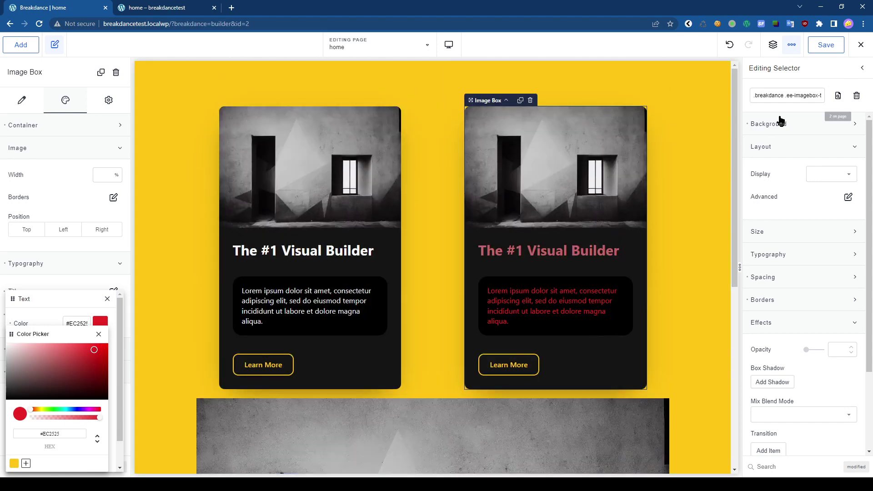
click(780, 121)
click(853, 156)
drag(757, 180, 787, 199)
click(848, 170)
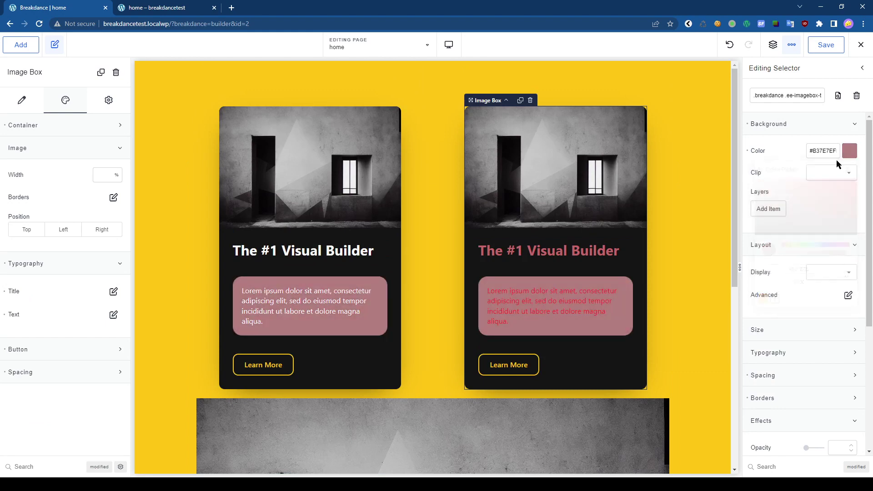
click(828, 125)
click(814, 148)
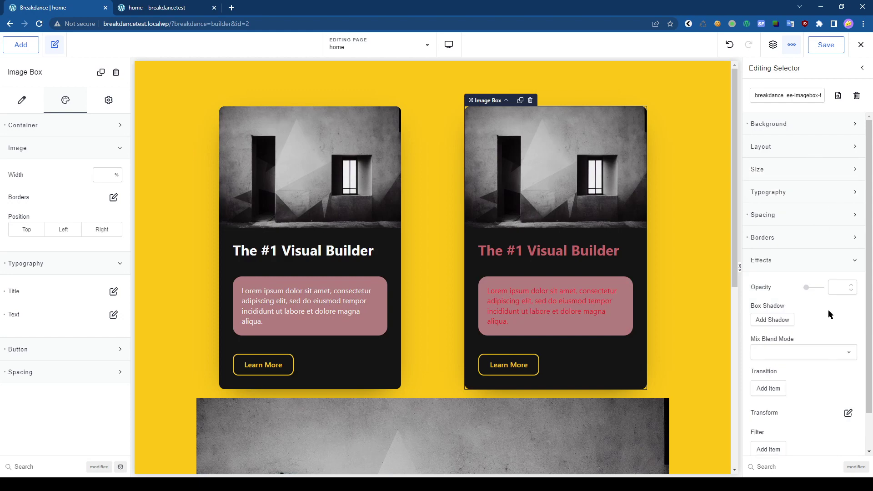
click(812, 259)
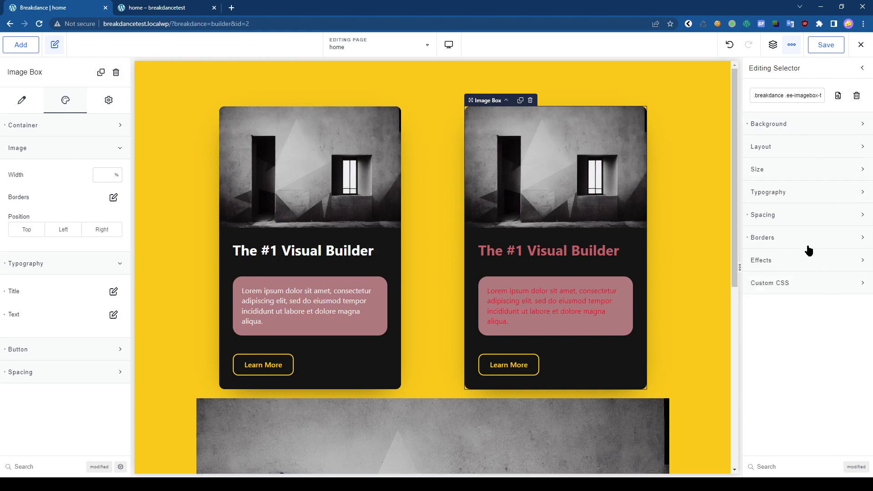
Expand and collapse the shared text selector's Size, Layout, Background and Typography sections.
click(789, 169)
click(794, 146)
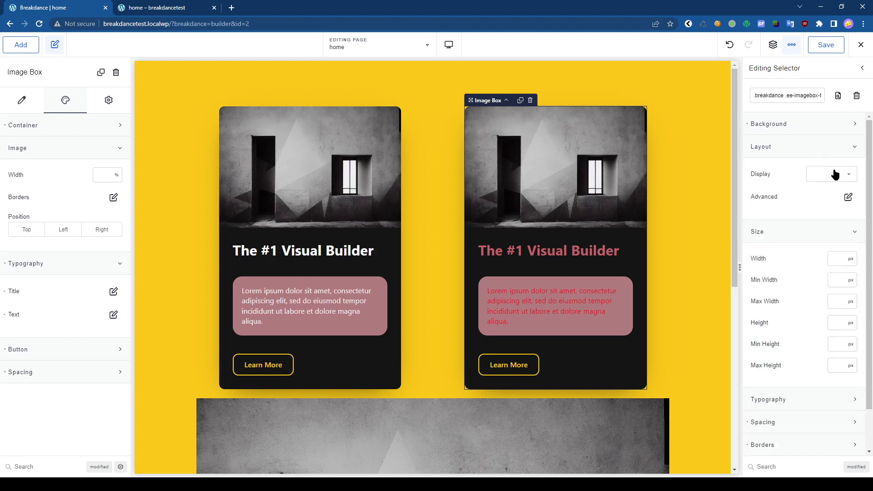
click(801, 232)
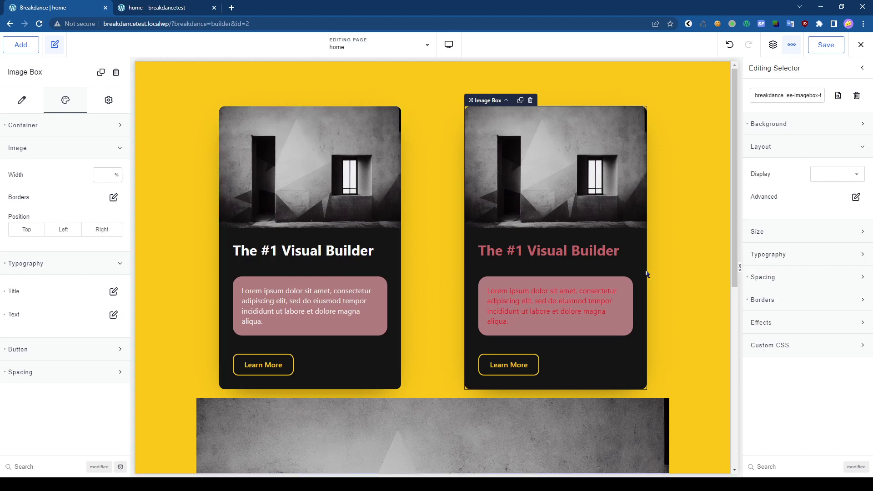
click(856, 198)
drag(803, 221, 772, 280)
click(806, 279)
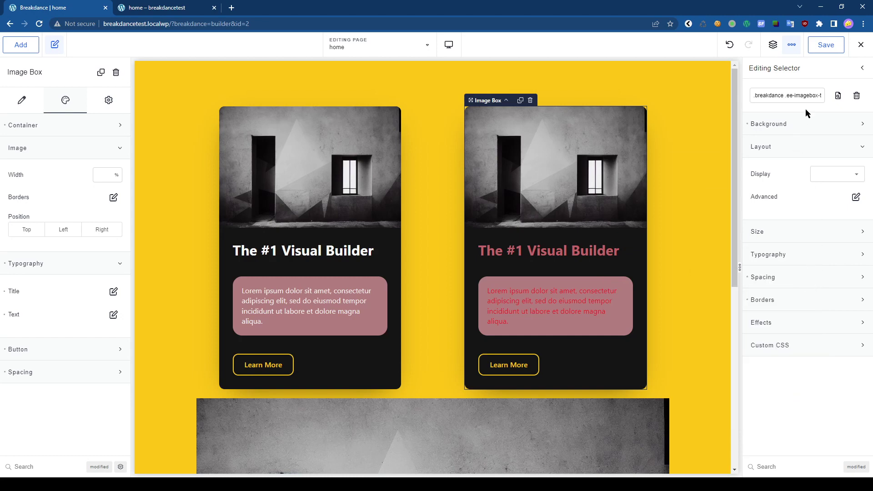
click(804, 123)
click(771, 210)
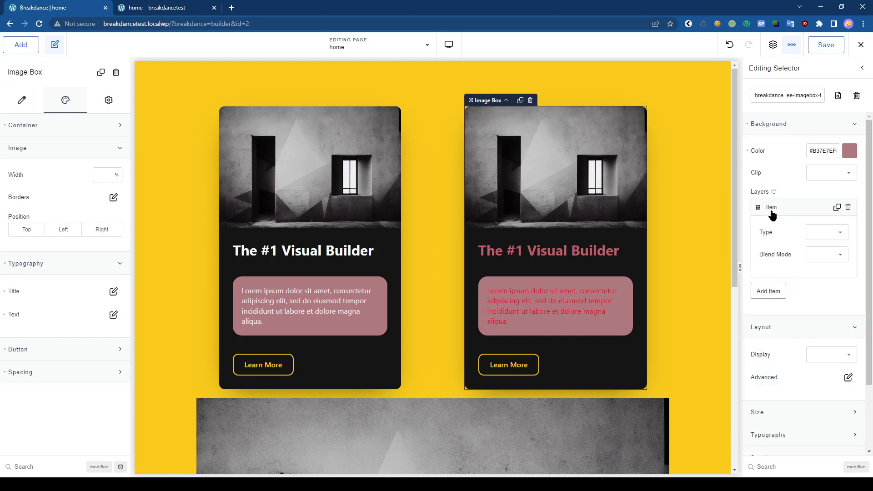
scroll(804, 309, down, 2)
click(795, 358)
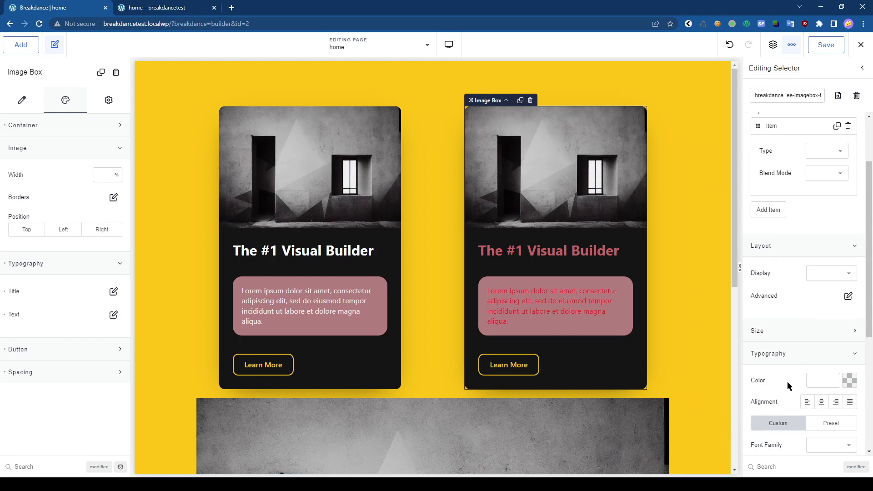
click(801, 361)
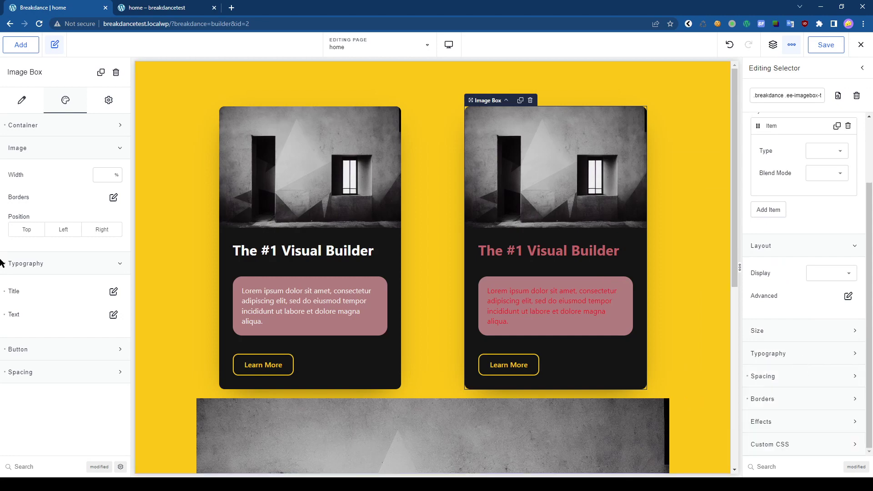
Give the shared text-area selector an 8 px left border in Brand yellow #FFC514.
click(793, 398)
scroll(789, 380, down, 3)
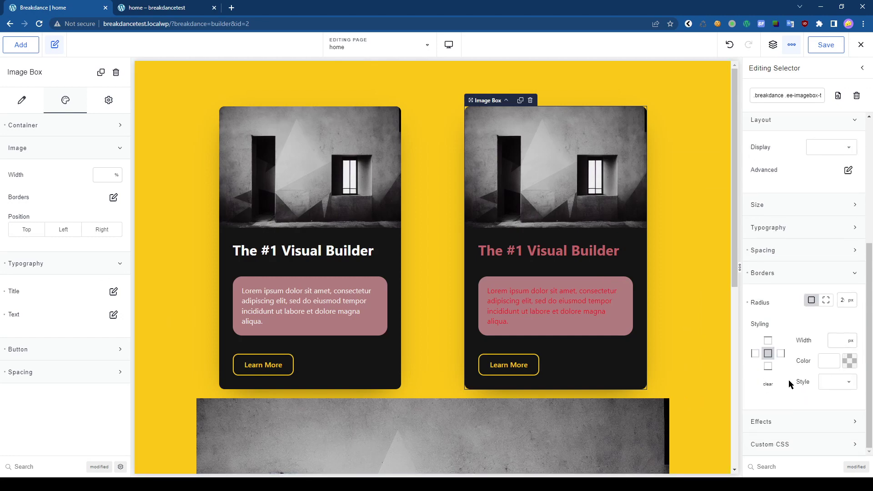
click(756, 354)
text(8)
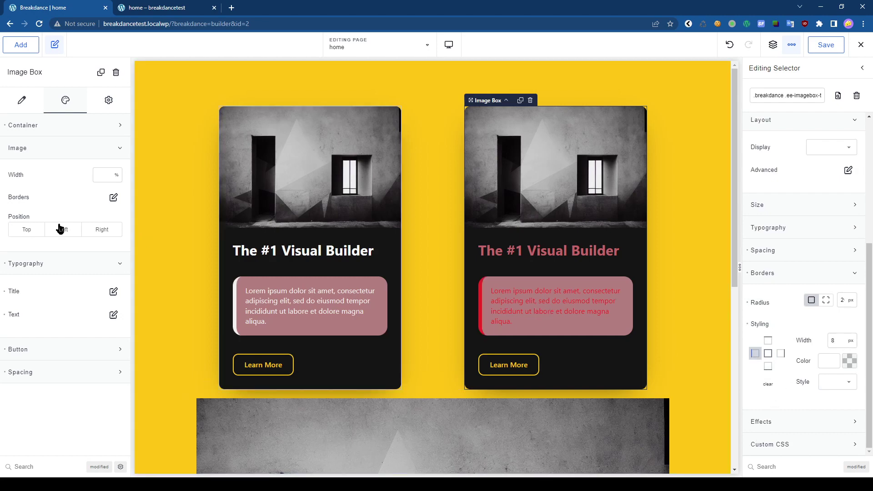
click(847, 362)
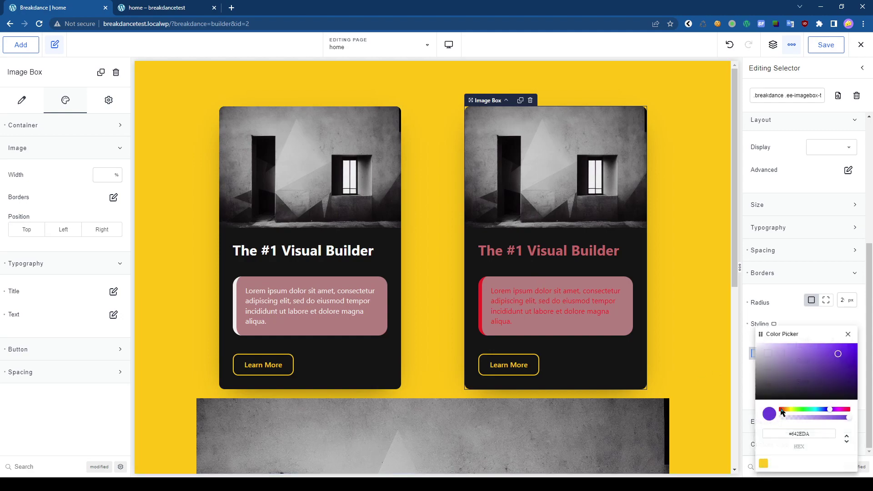
click(763, 464)
scroll(500, 341, down, 8)
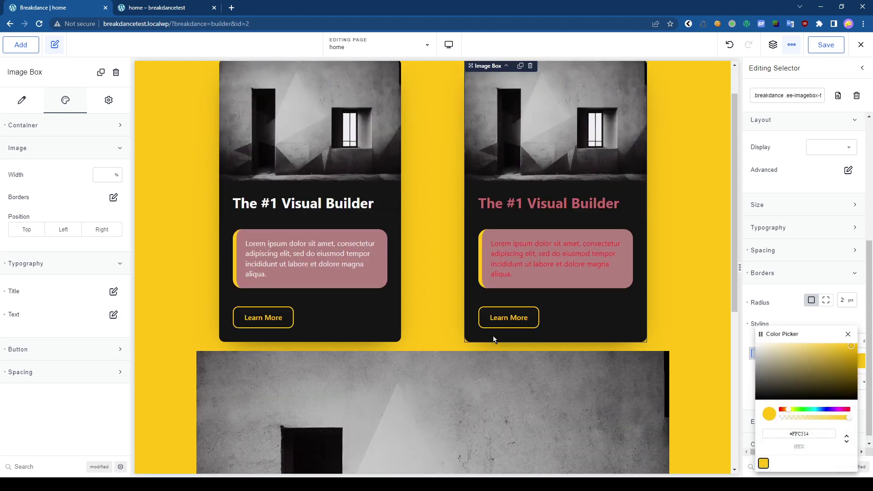
scroll(223, 417, up, 8)
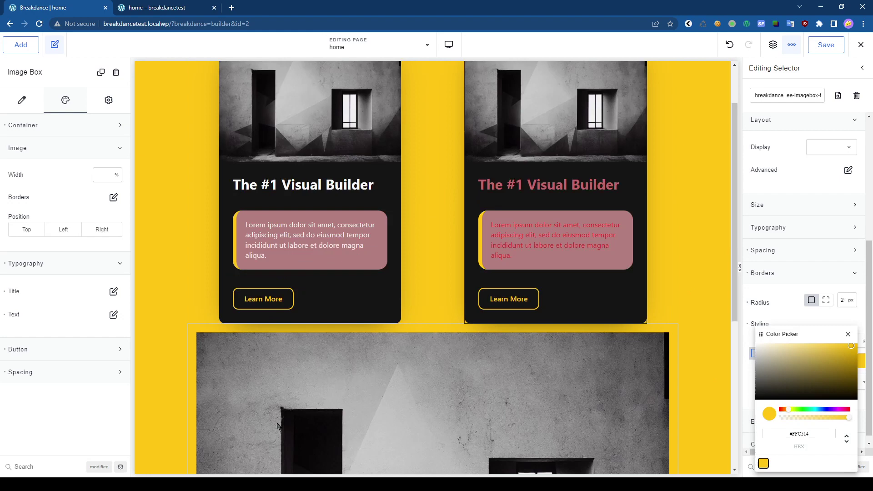
click(831, 303)
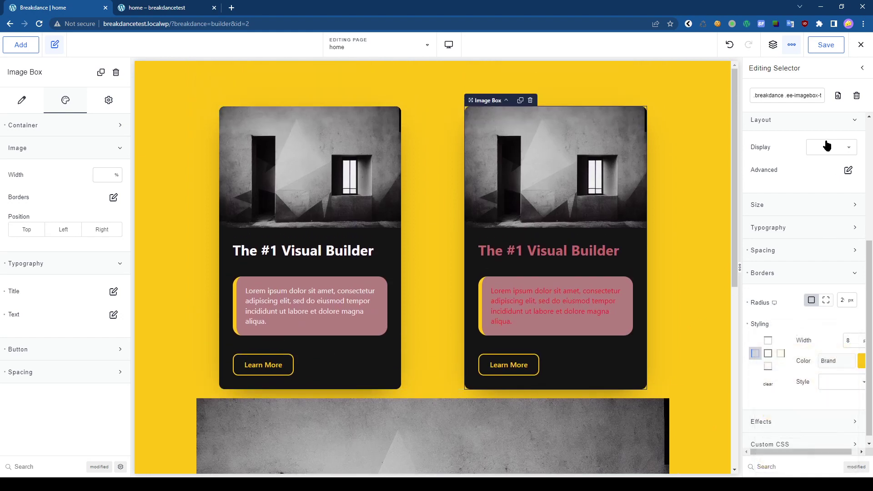
Select the wide Image Box below the cards to check its new yellow left border.
click(550, 414)
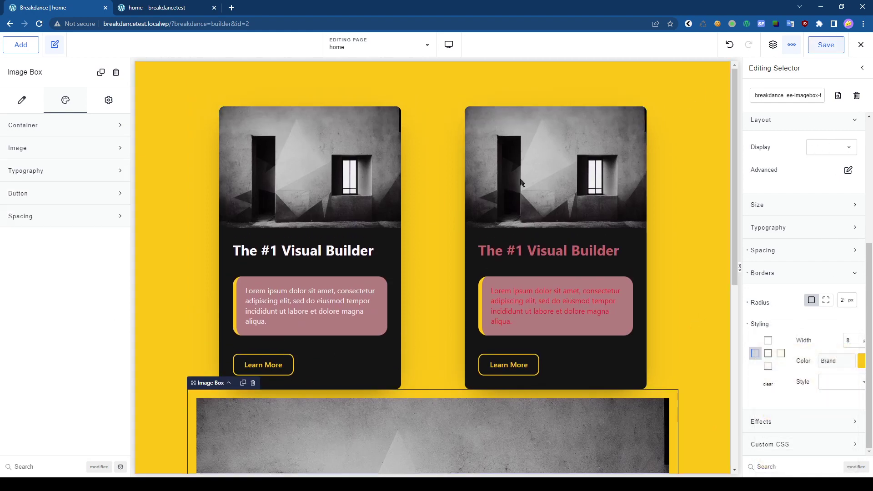
scroll(176, 398, down, 5)
scroll(178, 398, up, 5)
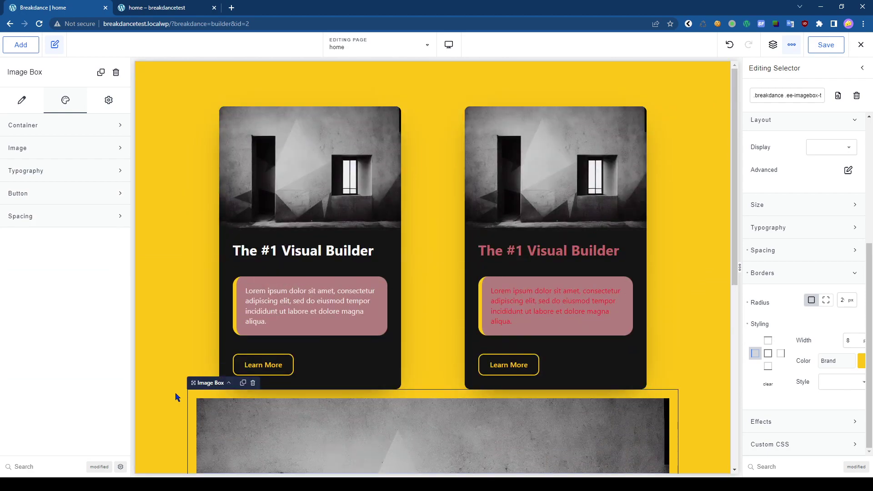